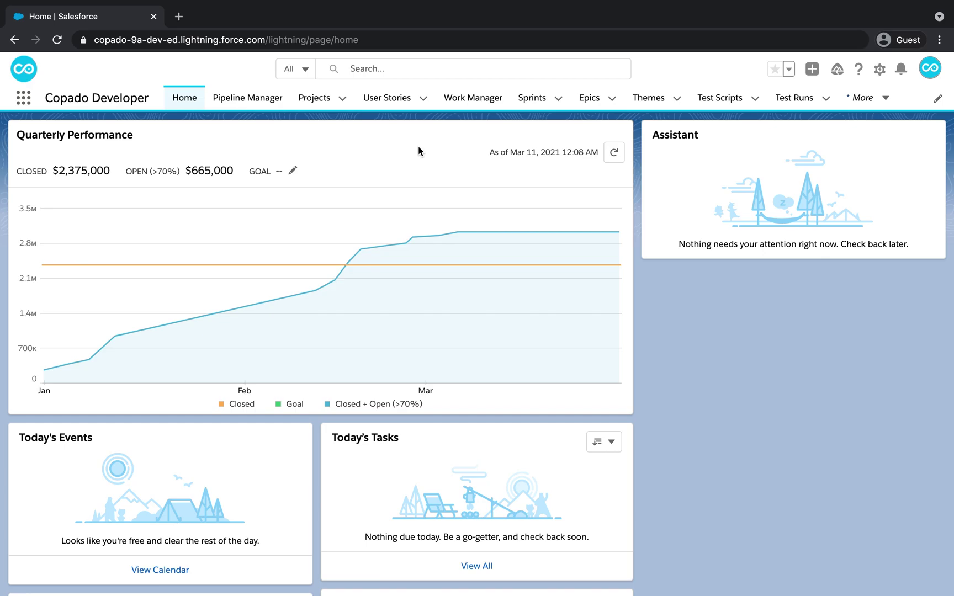
Go to user story US-0000016 from the User Stories list and begin its commit
left_click(392, 103)
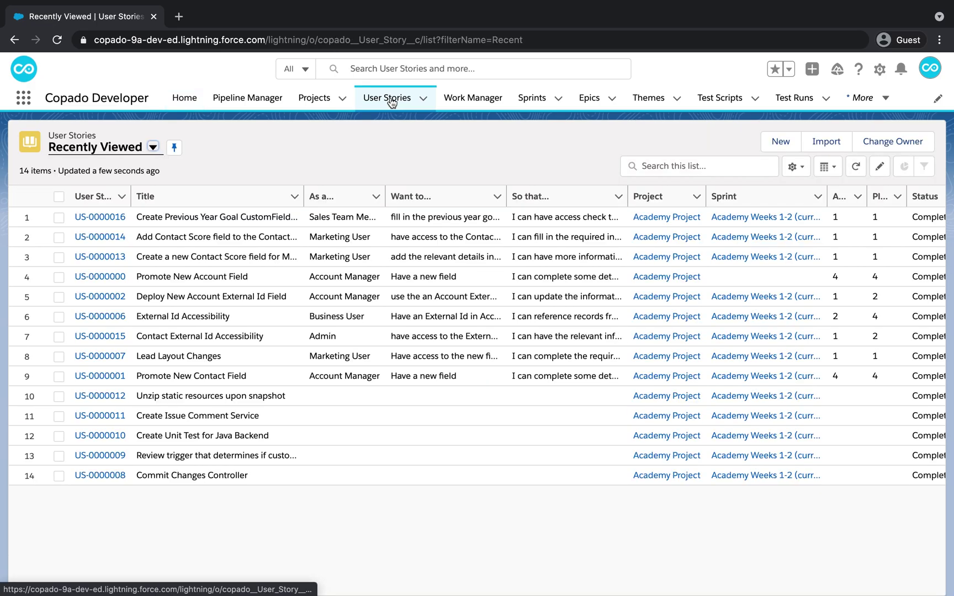
left_click(100, 217)
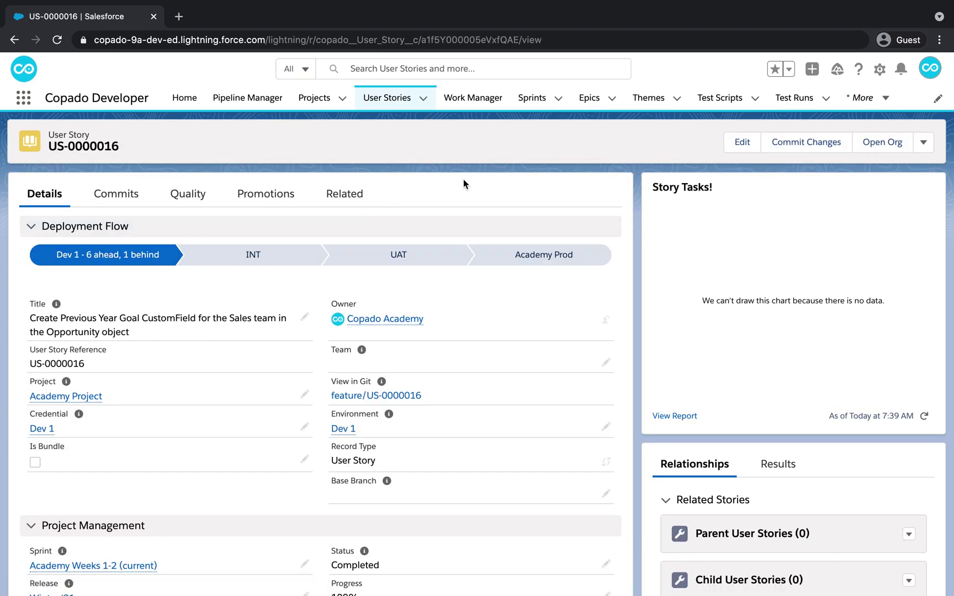
left_click(800, 142)
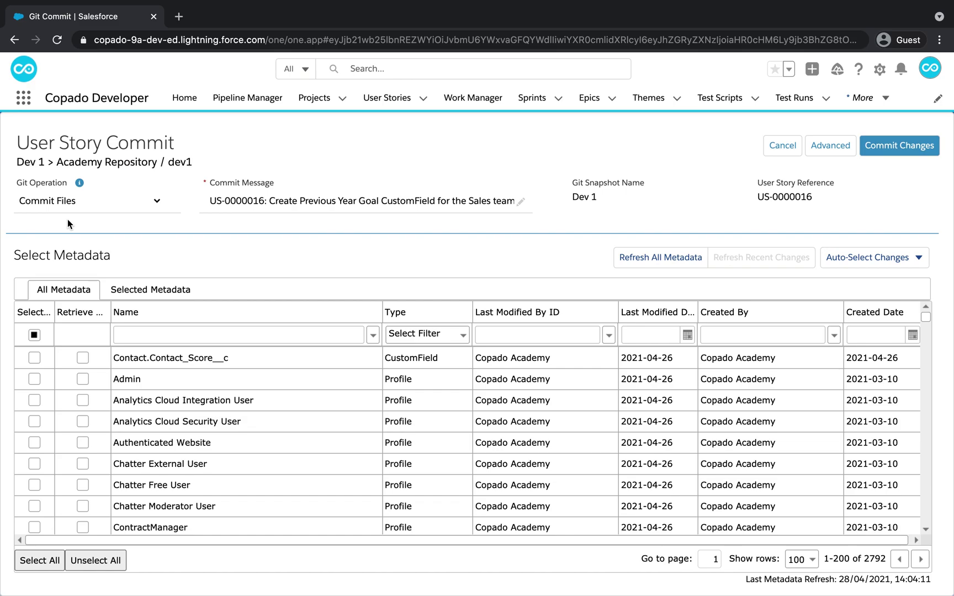
Refresh all metadata and select the Custom%3A Sales Profile from the Profile items matching 'sales'
left_click(669, 261)
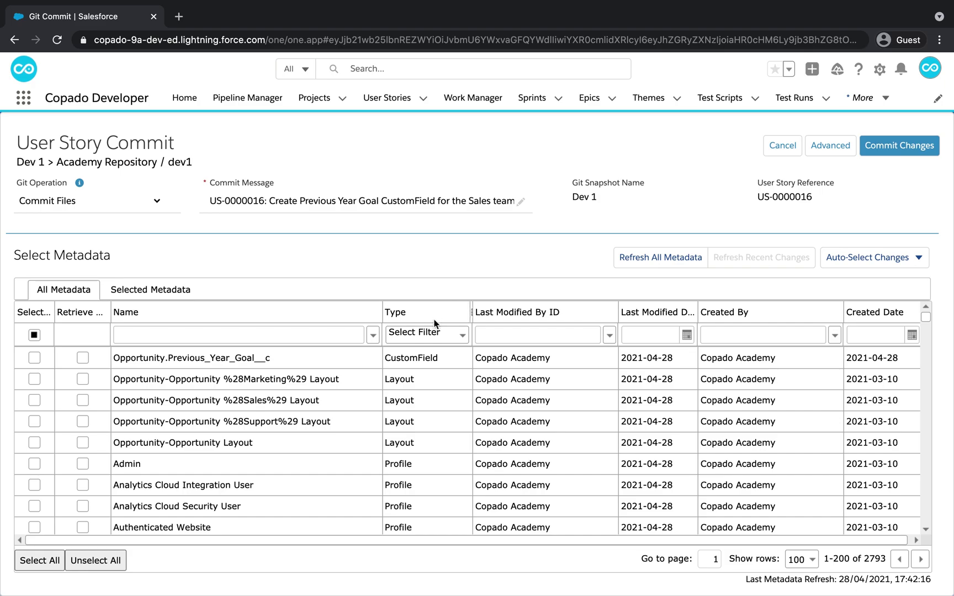
left_click(425, 333)
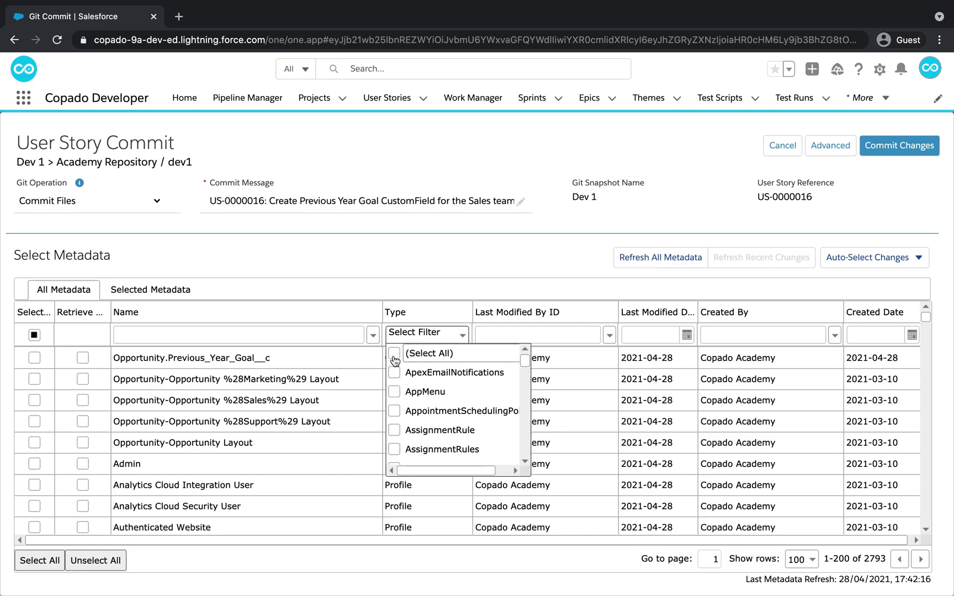
scroll(394, 360, "down", 10)
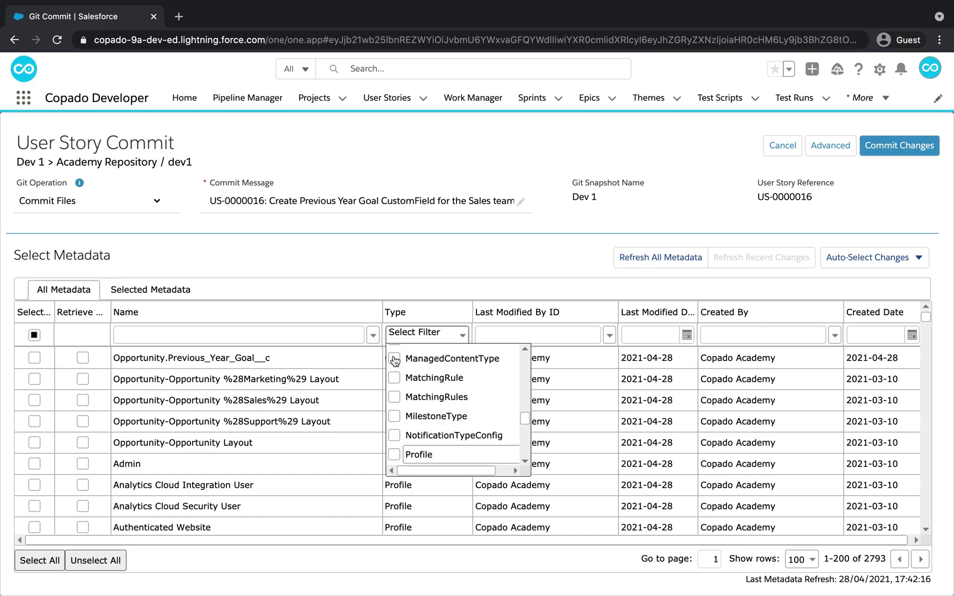
left_click(395, 455)
left_click(305, 333)
type("s")
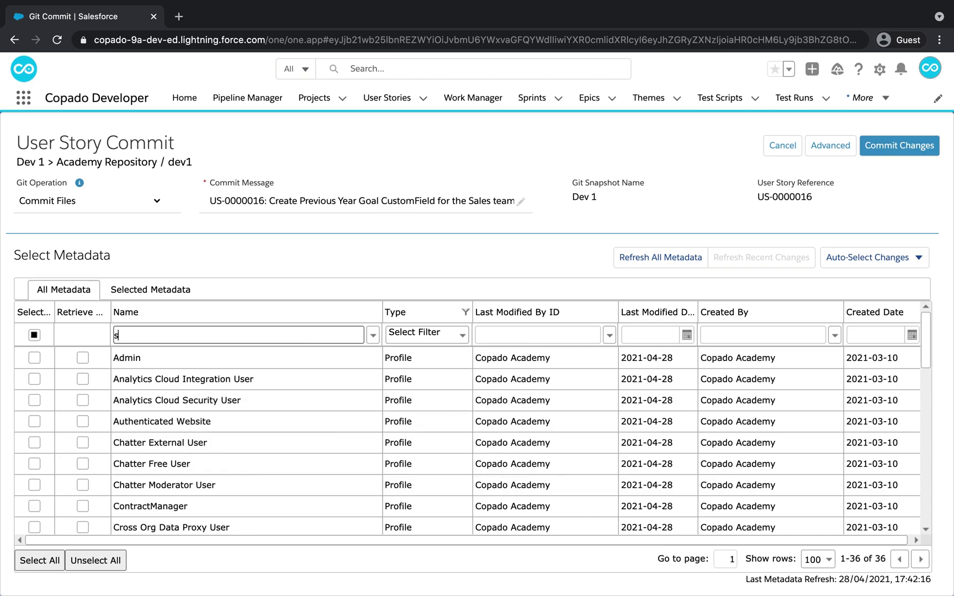
type("ales")
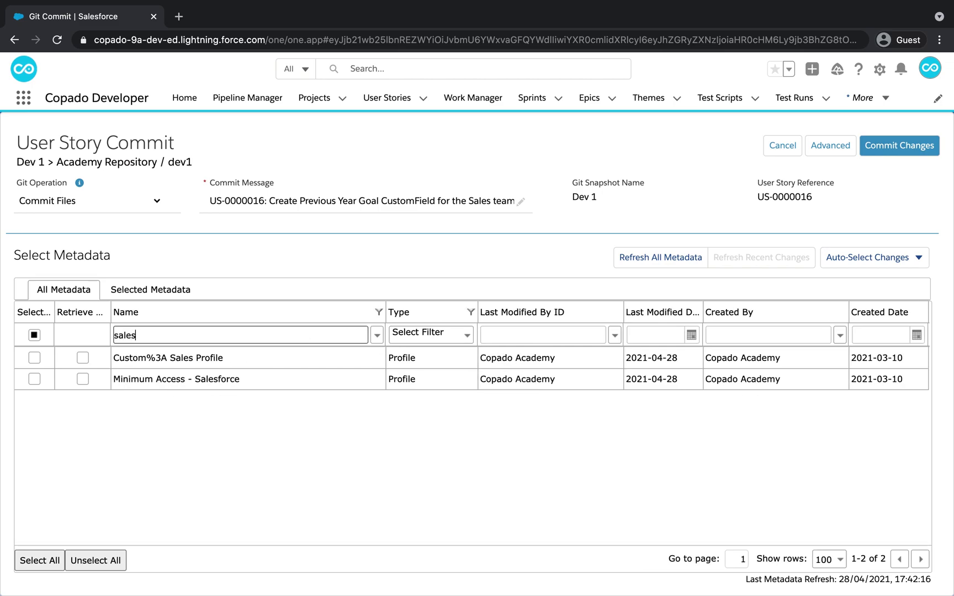
left_click(36, 360)
key("ctrl+a")
key("BackSpace")
Select the Opportunity.Previous_Year_Goal__c CustomField and view only the selected metadata
left_click(428, 333)
left_click(394, 373)
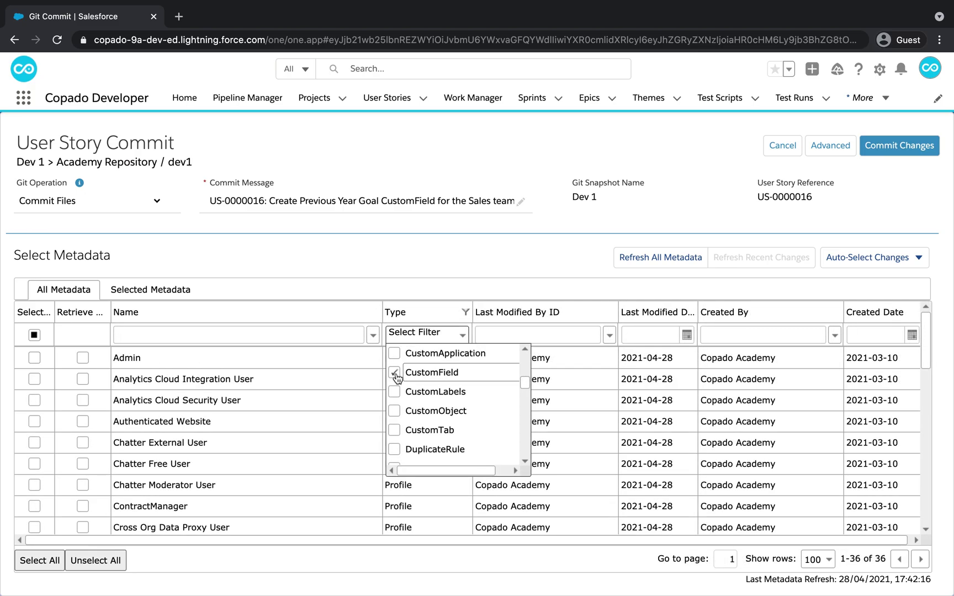
left_click(334, 334)
type("previ")
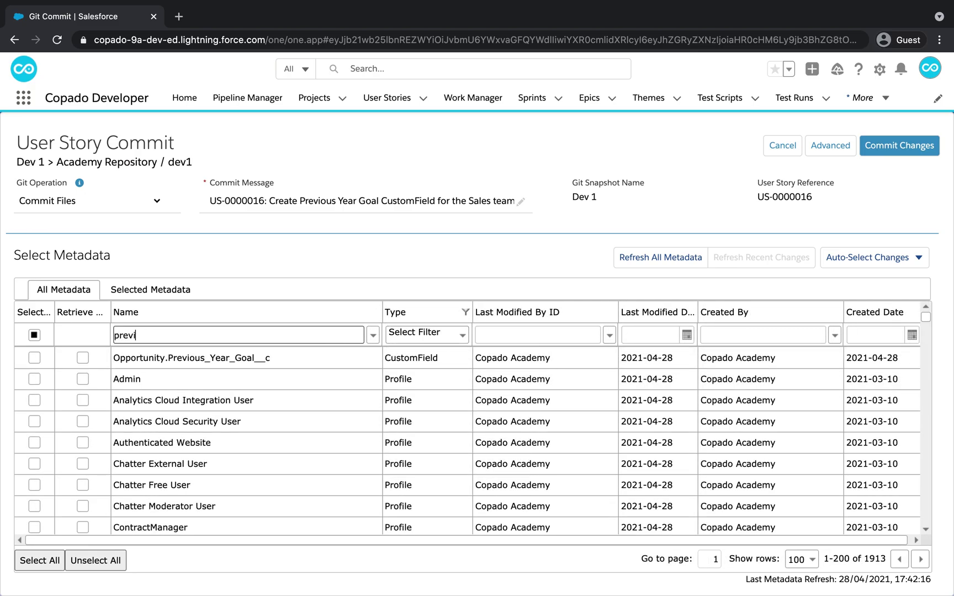
left_click(35, 359)
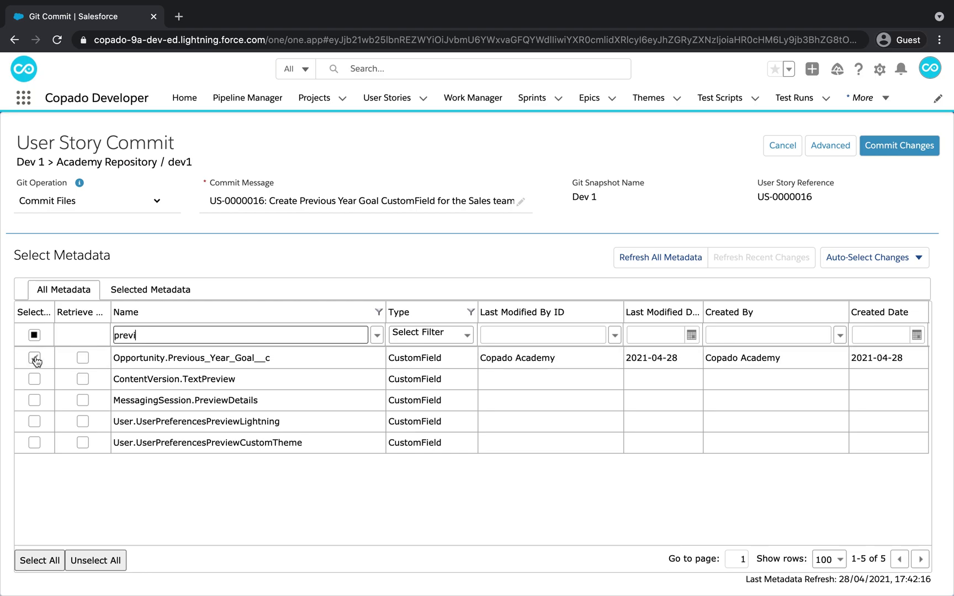
left_click(168, 294)
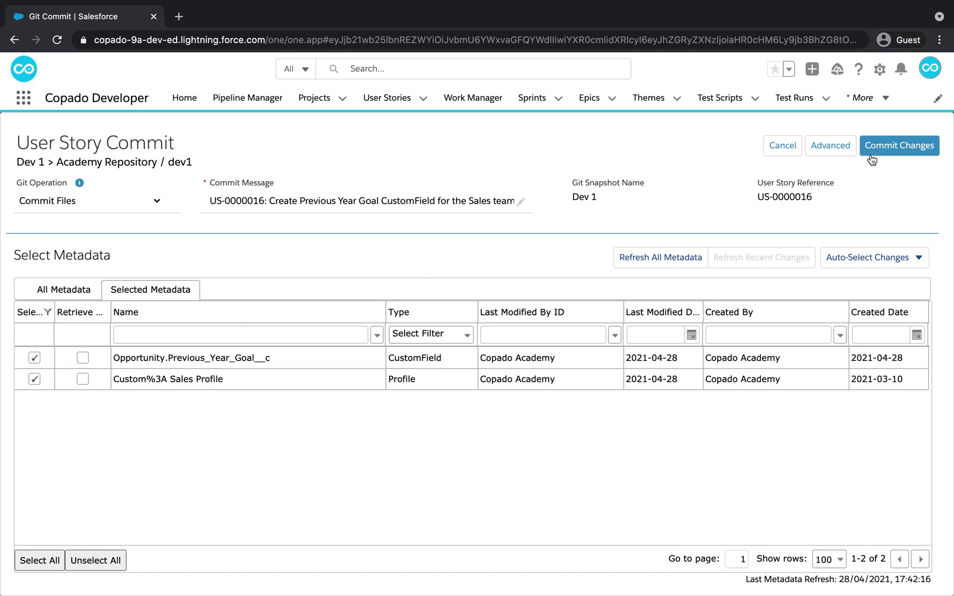
Commit the Previous Year Goal field and Sales profile, then bring up US-0000016's extra actions
left_click(895, 146)
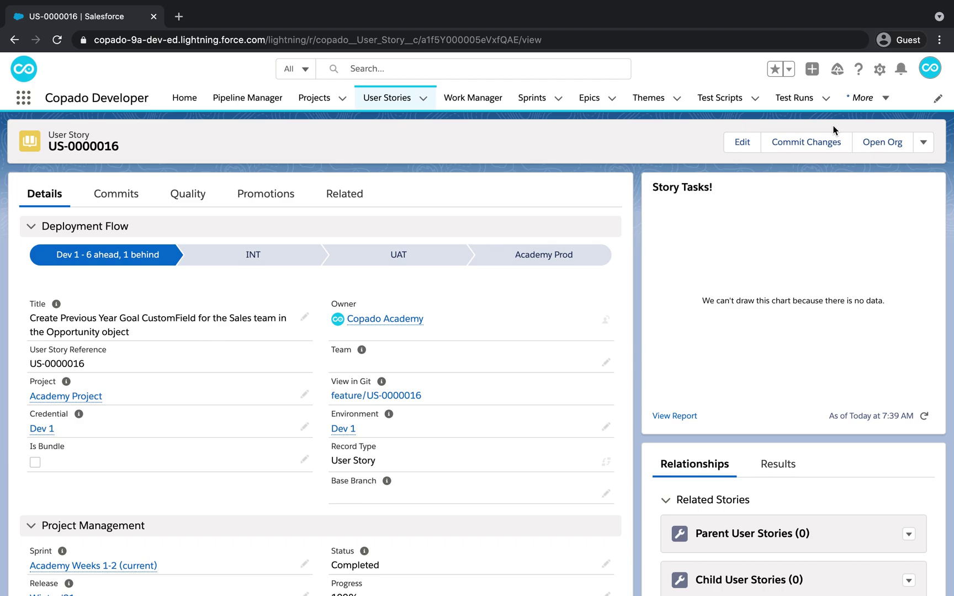
left_click(923, 143)
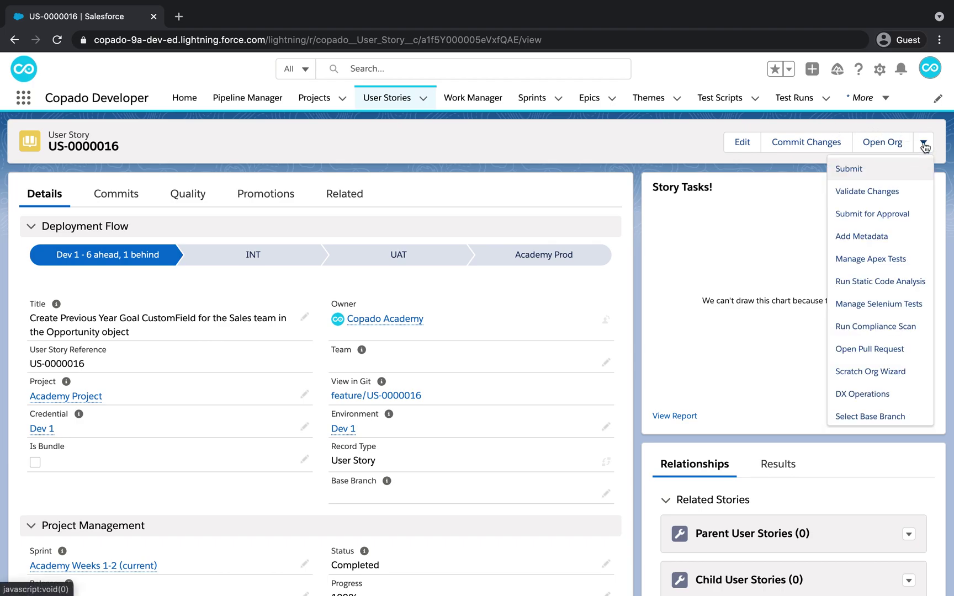
Start a Bitbucket pull request from feature/US-0000016 into int, focusing its description
left_click(909, 354)
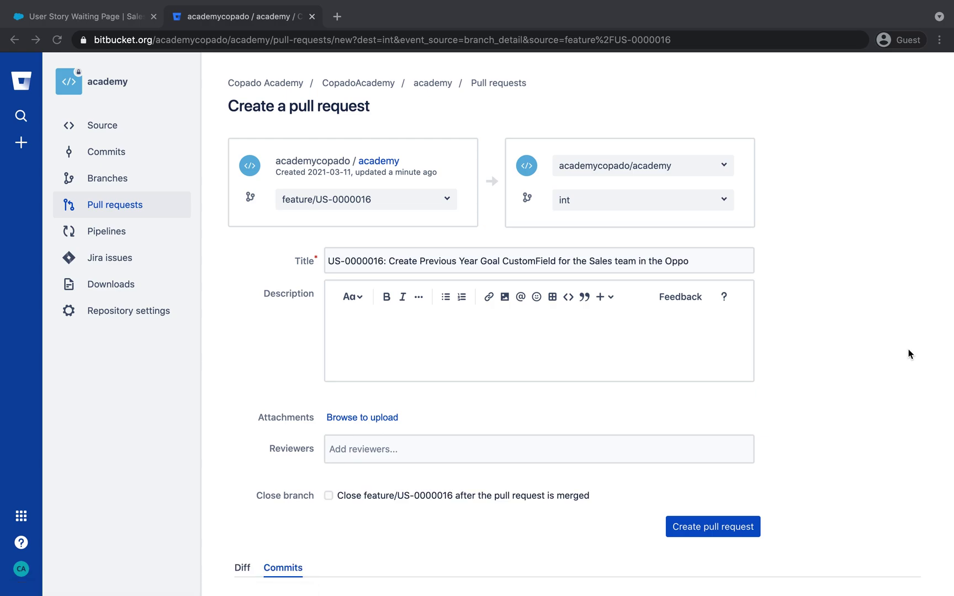
left_click(351, 236)
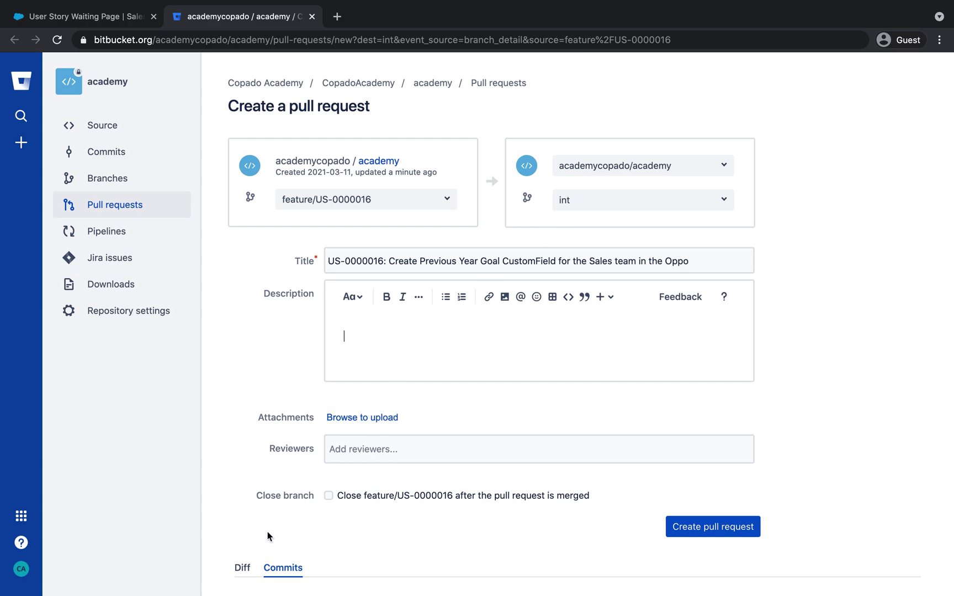
Inspect both changed files in the diff: the Previous_Year_Goal__c field and its Sales profile permissions
left_click(242, 567)
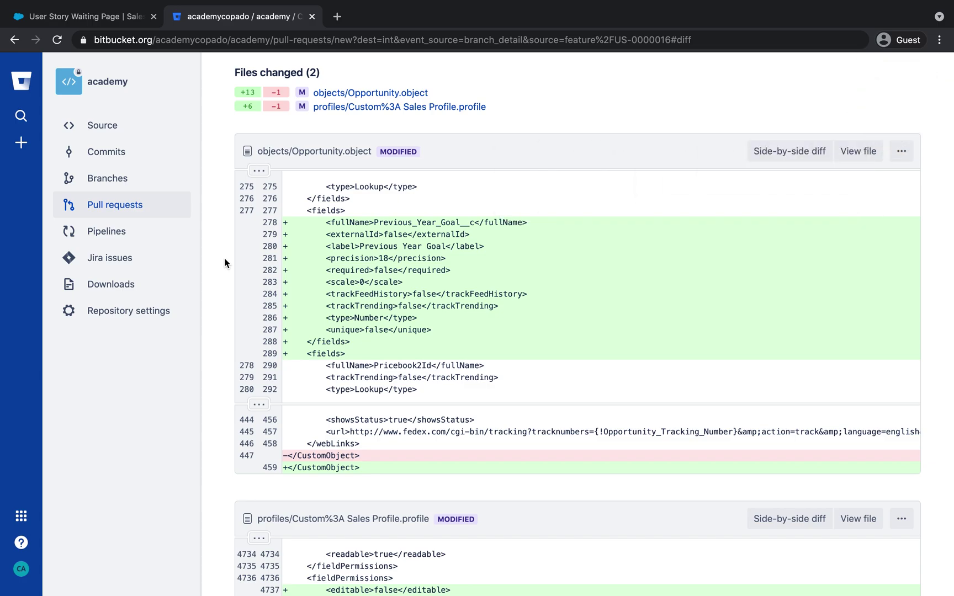
scroll(224, 258, "down", 1)
scroll(224, 258, "down", 2)
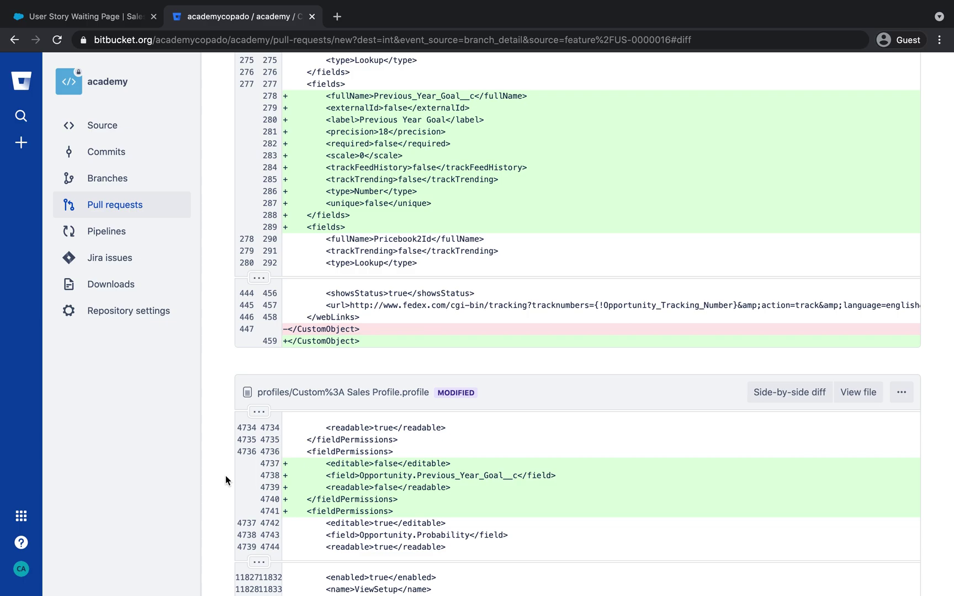
scroll(225, 475, "up", 8)
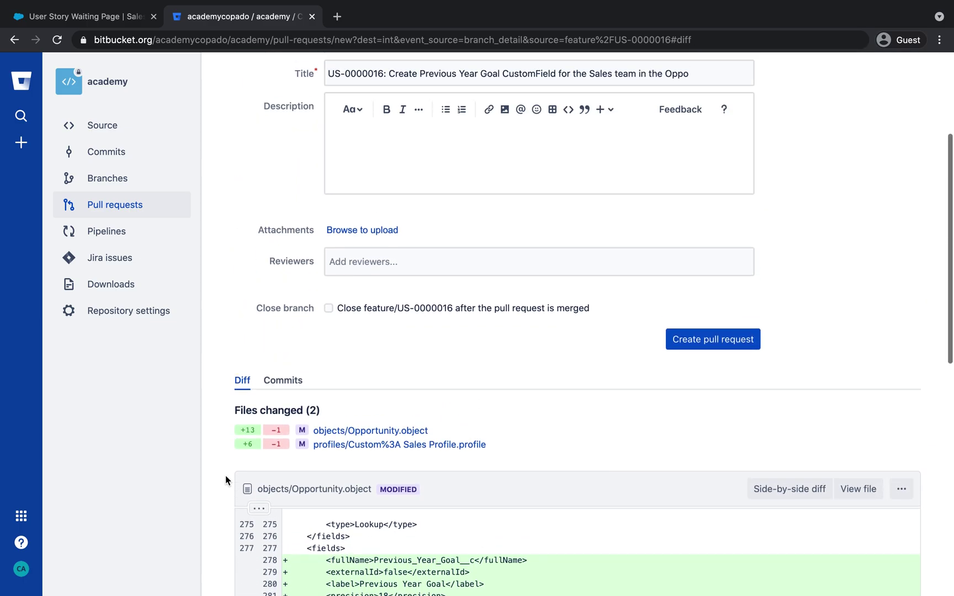
Leave Bitbucket and return from the waiting page to the US-0000016 record, now Completed
scroll(225, 475, "up", 4)
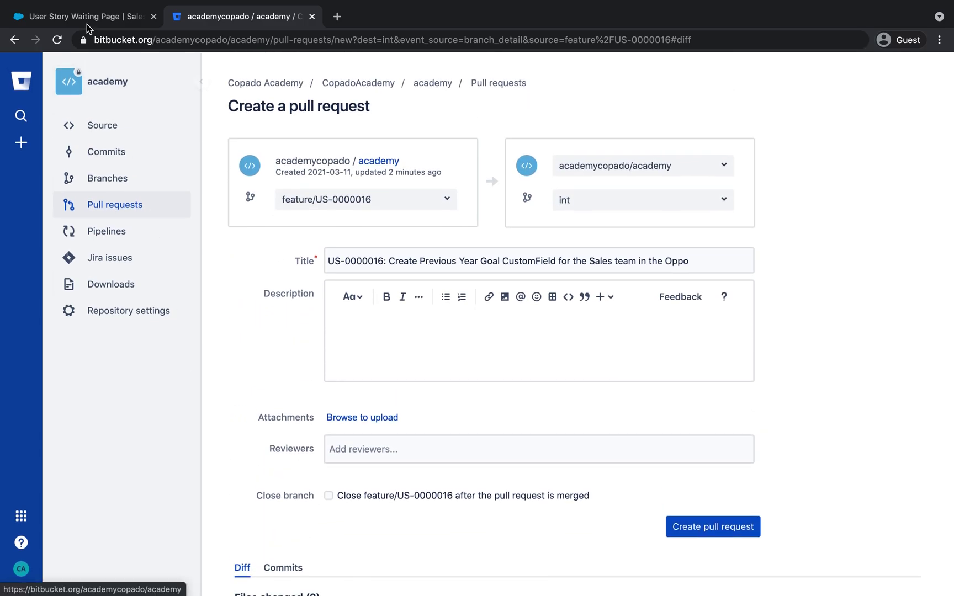
left_click(87, 19)
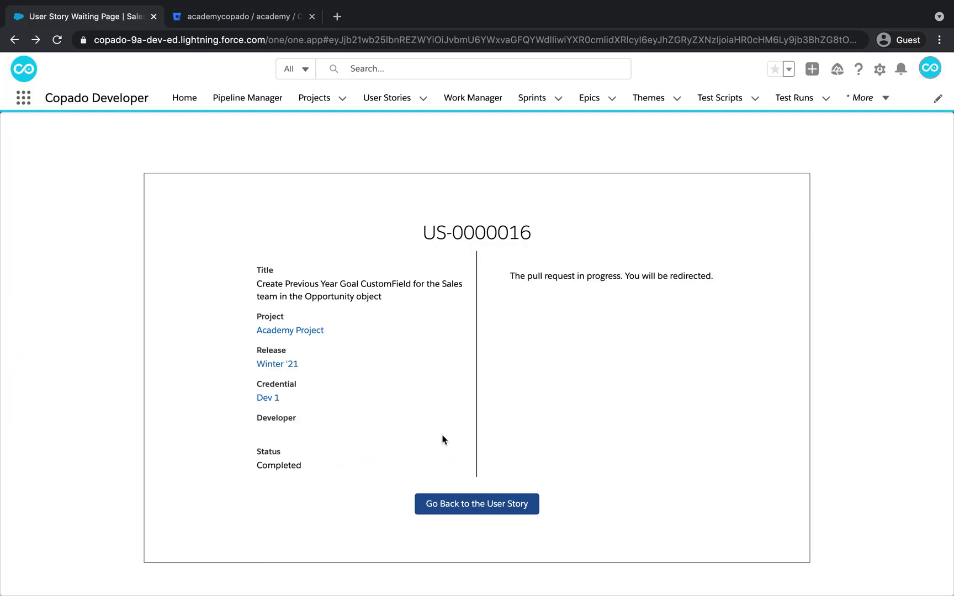
left_click(455, 502)
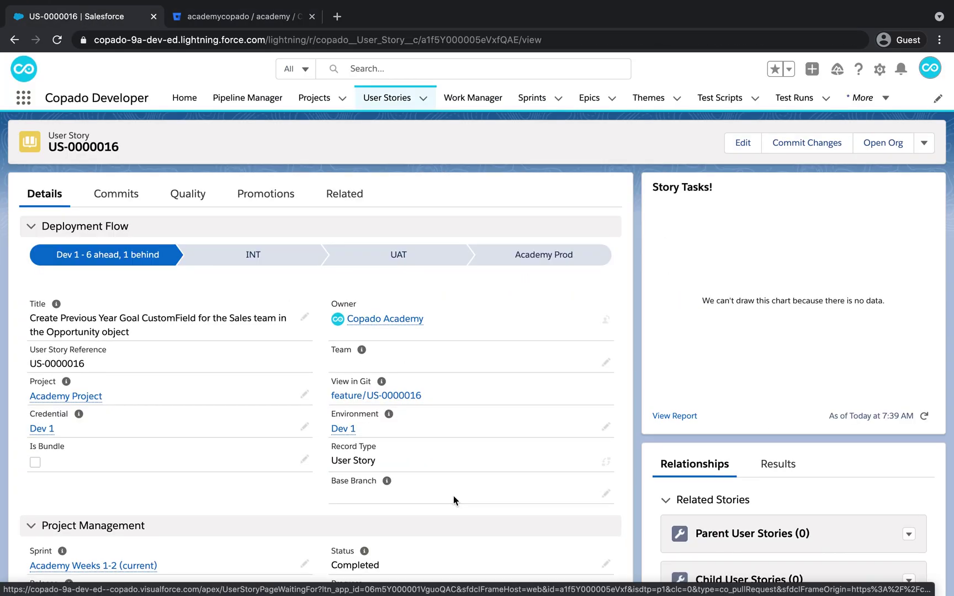